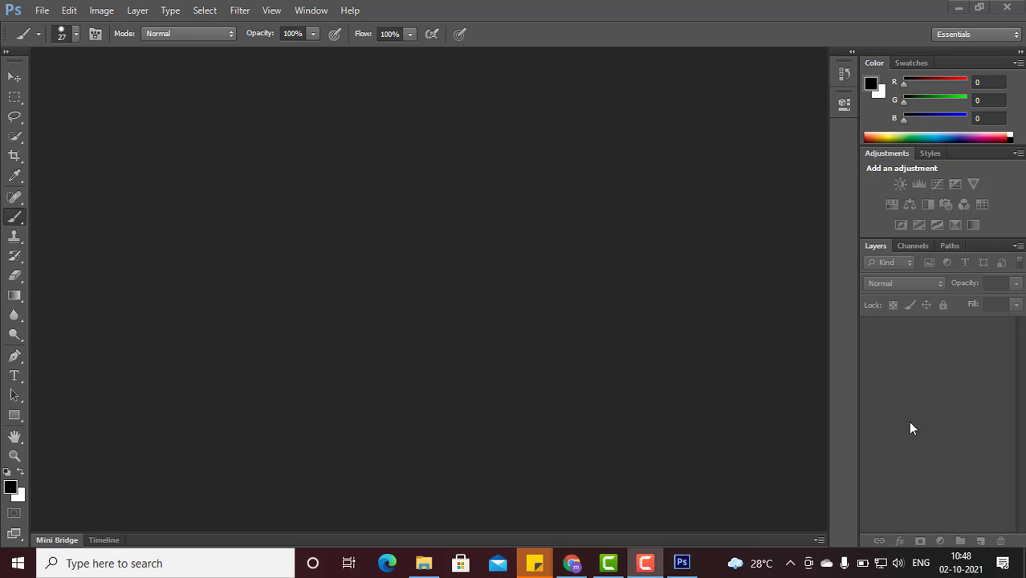
# Open the Unsplash JPG photo of the woman by the sea from the Downloads folder.
pyautogui.click(42, 10)
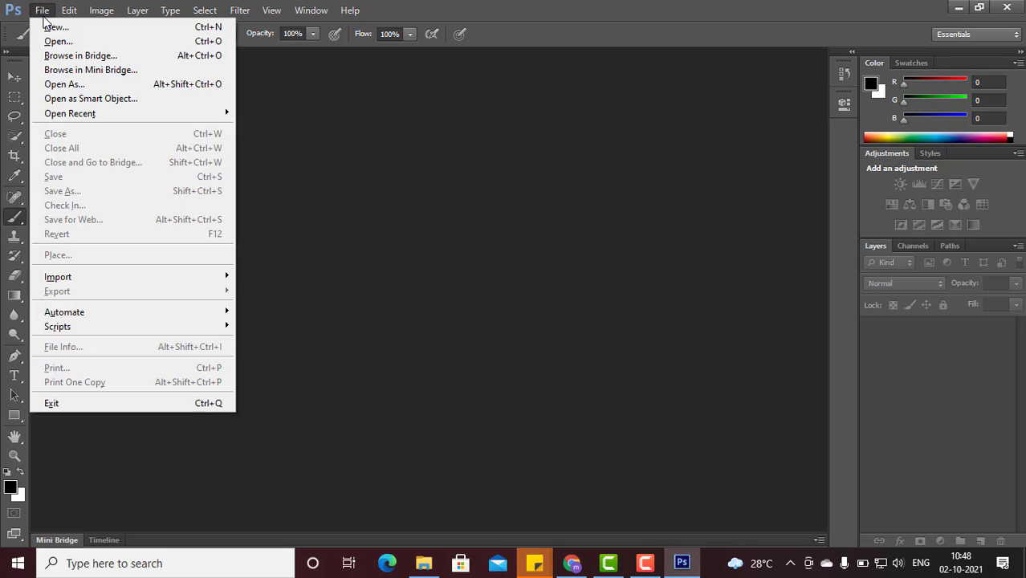
pyautogui.click(64, 42)
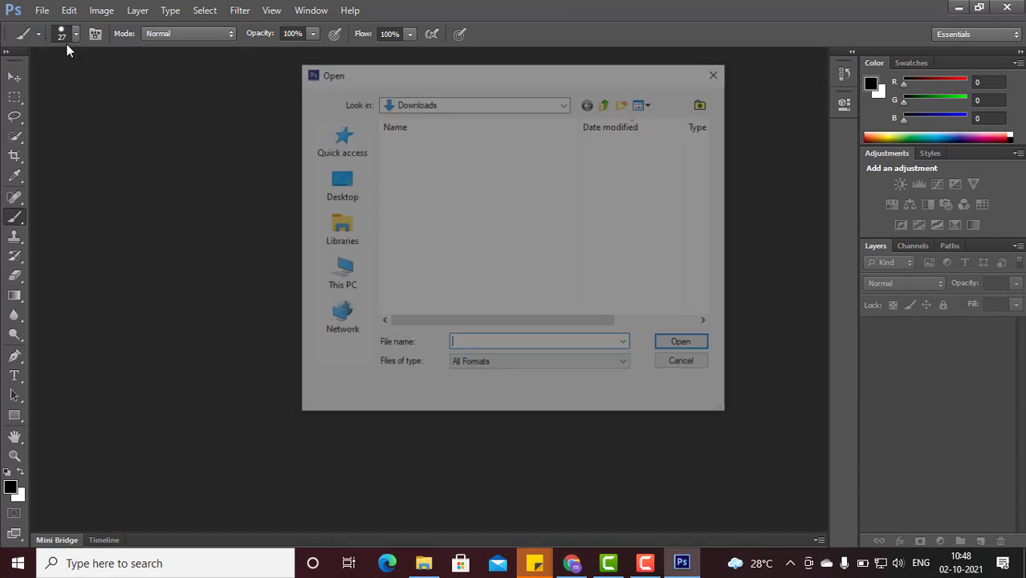
pyautogui.click(494, 157)
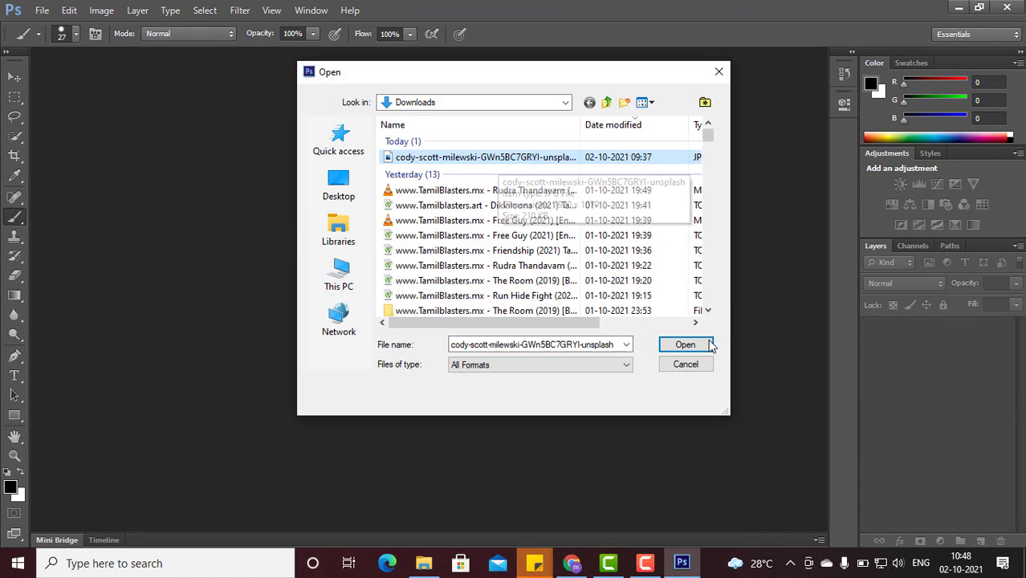
pyautogui.click(685, 345)
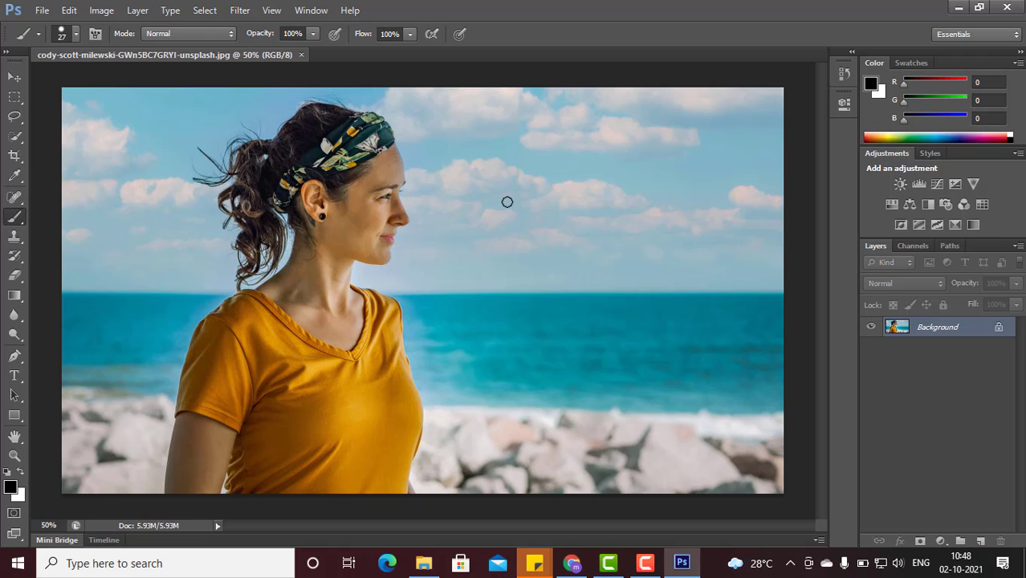
# Paint a black handwritten signature in the sky directly on the Background layer with the 27 px Brush tool.
pyautogui.moveTo(514, 183)
pyautogui.mouseDown()
pyautogui.moveTo(524, 223)
pyautogui.moveTo(496, 250)
pyautogui.mouseUp()
pyautogui.click(544, 222)
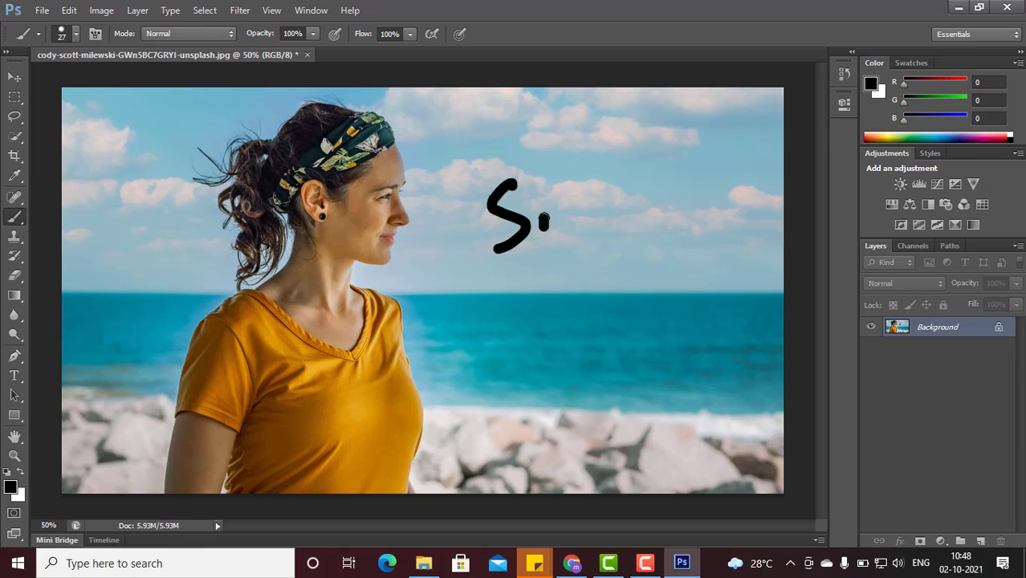
pyautogui.moveTo(543, 221); pyautogui.dragTo(600, 210)
pyautogui.moveTo(603, 161)
pyautogui.mouseDown()
pyautogui.moveTo(607, 188)
pyautogui.moveTo(636, 206)
pyautogui.mouseUp()
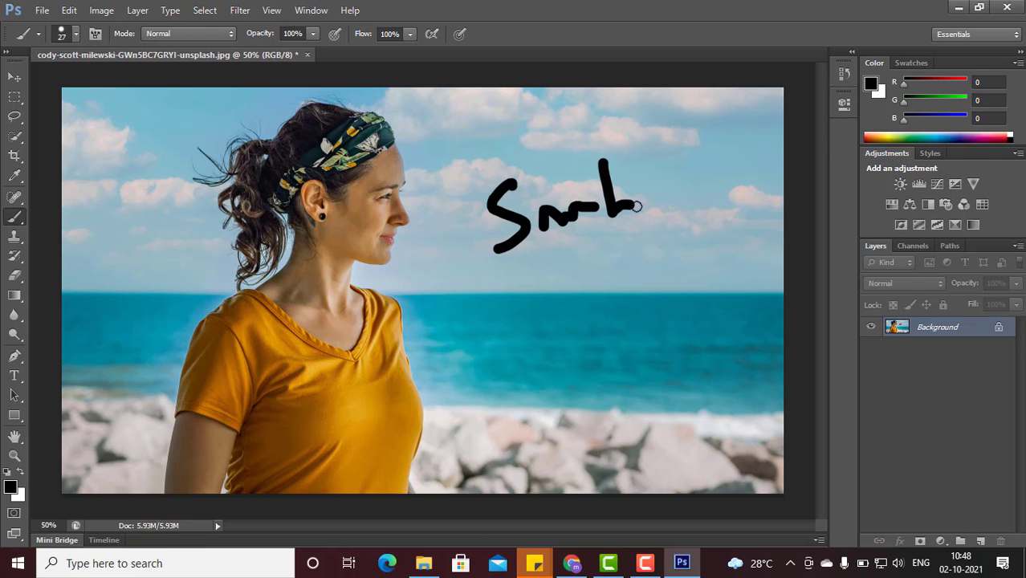
pyautogui.click(656, 206)
# Paint the date 02-10-2020 in black below the signature, directly on the Background layer.
pyautogui.moveTo(490, 305)
pyautogui.mouseDown()
pyautogui.moveTo(486, 336)
pyautogui.moveTo(505, 321)
pyautogui.moveTo(508, 297)
pyautogui.moveTo(523, 335)
pyautogui.moveTo(573, 314)
pyautogui.mouseUp()
pyautogui.click(549, 299)
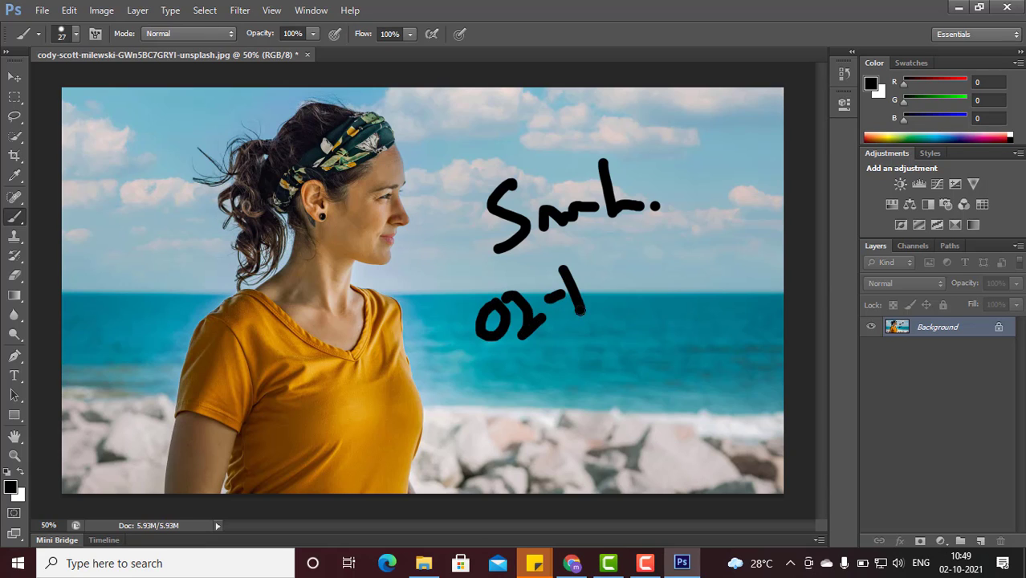
pyautogui.moveTo(596, 271)
pyautogui.mouseDown()
pyautogui.moveTo(592, 283)
pyautogui.moveTo(634, 262)
pyautogui.moveTo(675, 260)
pyautogui.mouseUp()
pyautogui.moveTo(678, 233)
pyautogui.mouseDown()
pyautogui.moveTo(676, 244)
pyautogui.moveTo(689, 225)
pyautogui.moveTo(717, 233)
pyautogui.moveTo(747, 200)
pyautogui.moveTo(729, 200)
pyautogui.mouseUp()
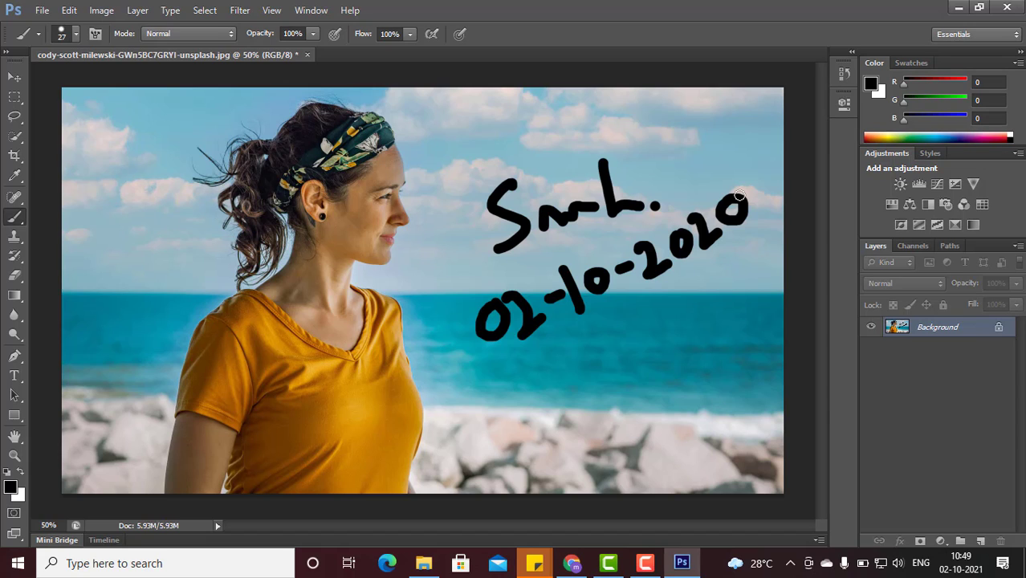
# Erase the final 0 of the date on the Background layer and paint a replacement stroke in its place.
pyautogui.click(14, 275)
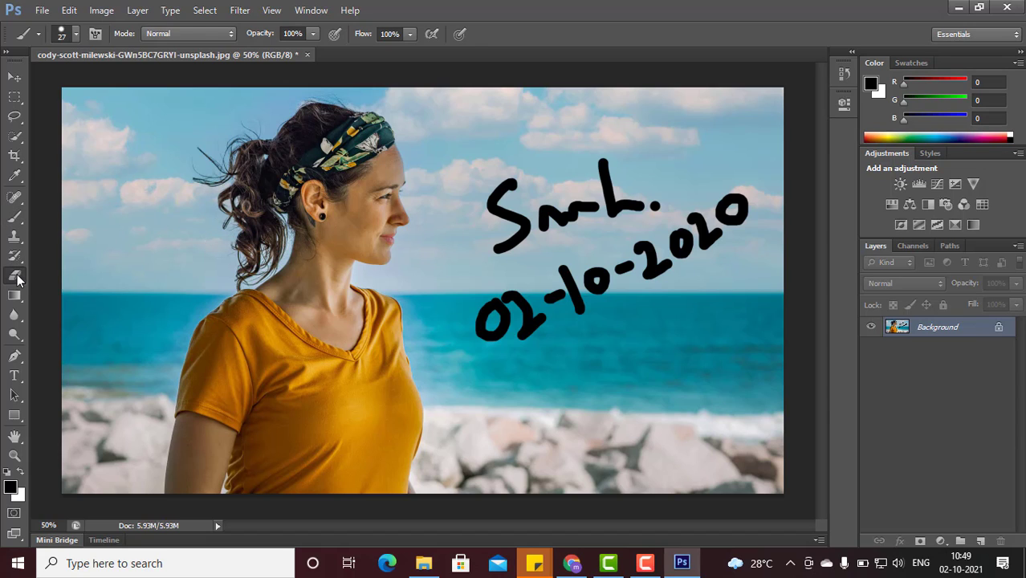
pyautogui.moveTo(745, 199)
pyautogui.mouseDown()
pyautogui.moveTo(742, 213)
pyautogui.moveTo(733, 195)
pyautogui.moveTo(723, 210)
pyautogui.moveTo(741, 226)
pyautogui.moveTo(736, 200)
pyautogui.moveTo(749, 183)
pyautogui.moveTo(732, 229)
pyautogui.moveTo(747, 206)
pyautogui.mouseUp()
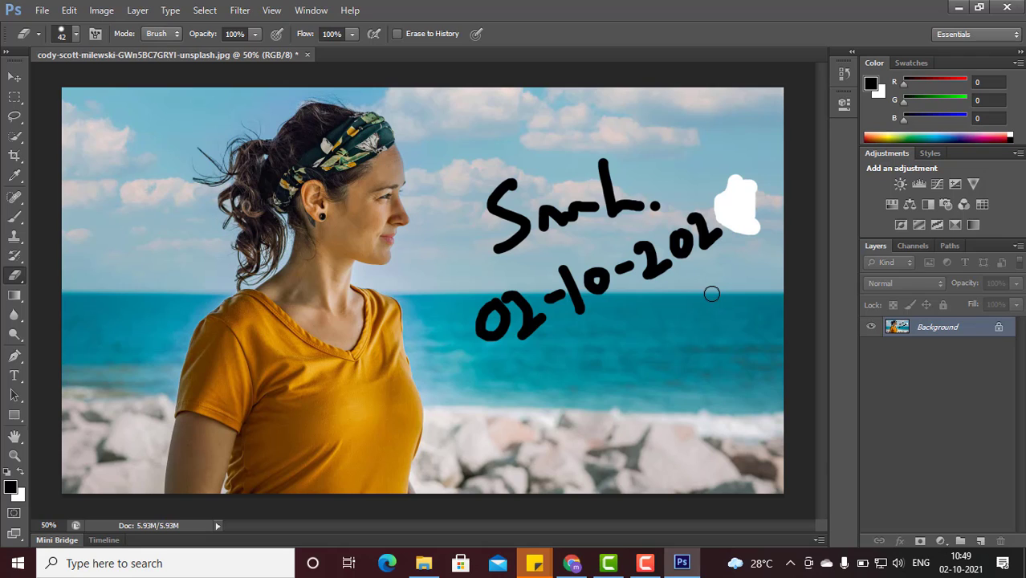
pyautogui.click(15, 218)
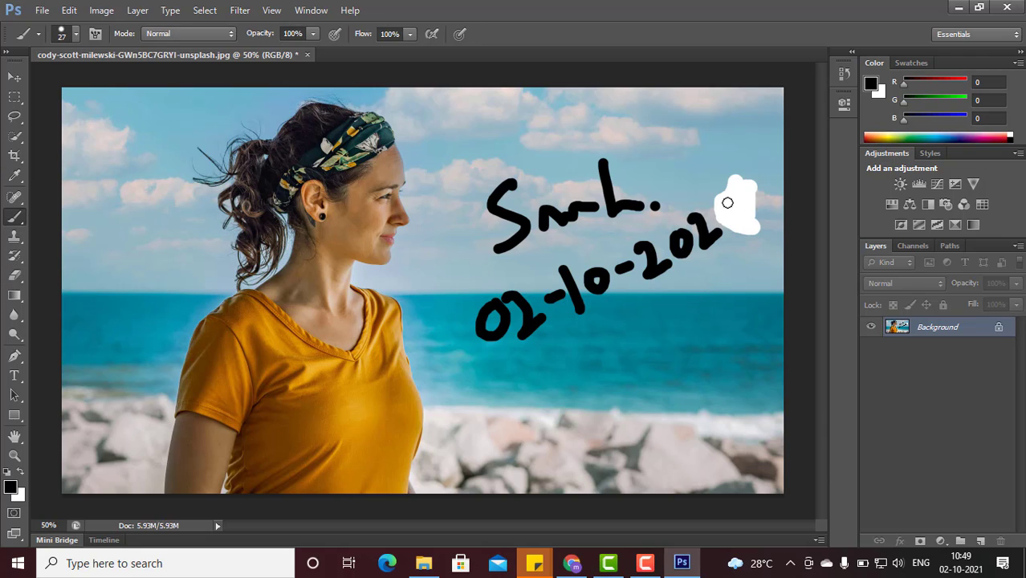
pyautogui.moveTo(727, 203); pyautogui.dragTo(741, 224)
# Undo all brush and eraser strokes until the signature and date are removed from the photo.
pyautogui.hotkey('ctrl', 'z')
pyautogui.hotkey('ctrl', 'alt', 'z')
pyautogui.hotkey('ctrl', 'alt', 'z')
pyautogui.hotkey('ctrl', 'alt', 'z')
pyautogui.hotkey('ctrl', 'alt', 'z')
pyautogui.hotkey('ctrl', 'alt', 'z')
pyautogui.hotkey('ctrl', 'alt', 'z')
pyautogui.hotkey('ctrl', 'alt', 'z')
pyautogui.hotkey('ctrl', 'alt', 'z')
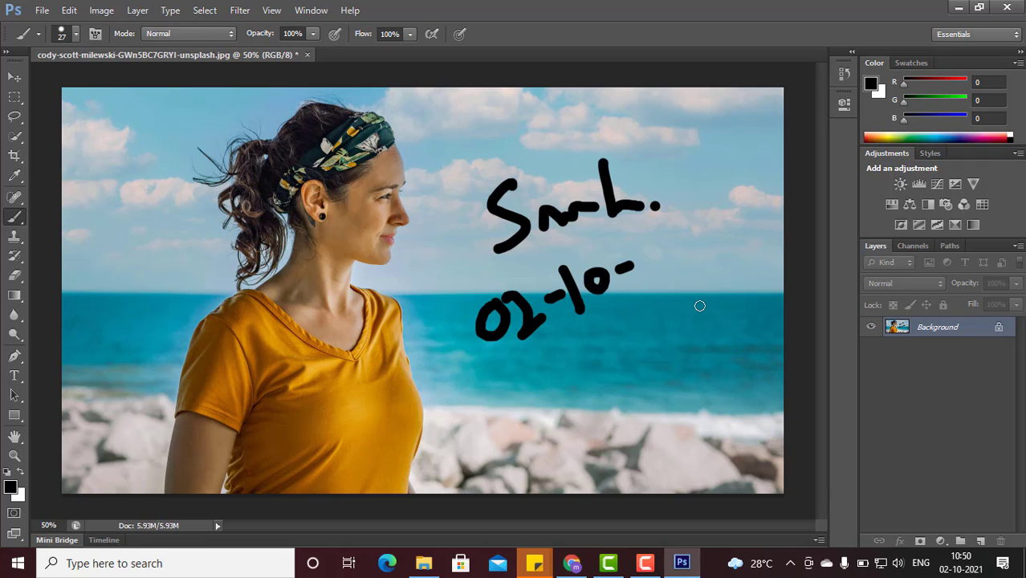
pyautogui.hotkey('ctrl', 'alt', 'z')
pyautogui.hotkey('ctrl', 'alt', 'z')
pyautogui.hotkey('ctrl', 'alt', 'z')
pyautogui.hotkey('ctrl', 'alt', 'z')
pyautogui.hotkey('ctrl', 'alt', 'z')
pyautogui.hotkey('ctrl', 'alt', 'z')
pyautogui.hotkey('ctrl', 'alt', 'z')
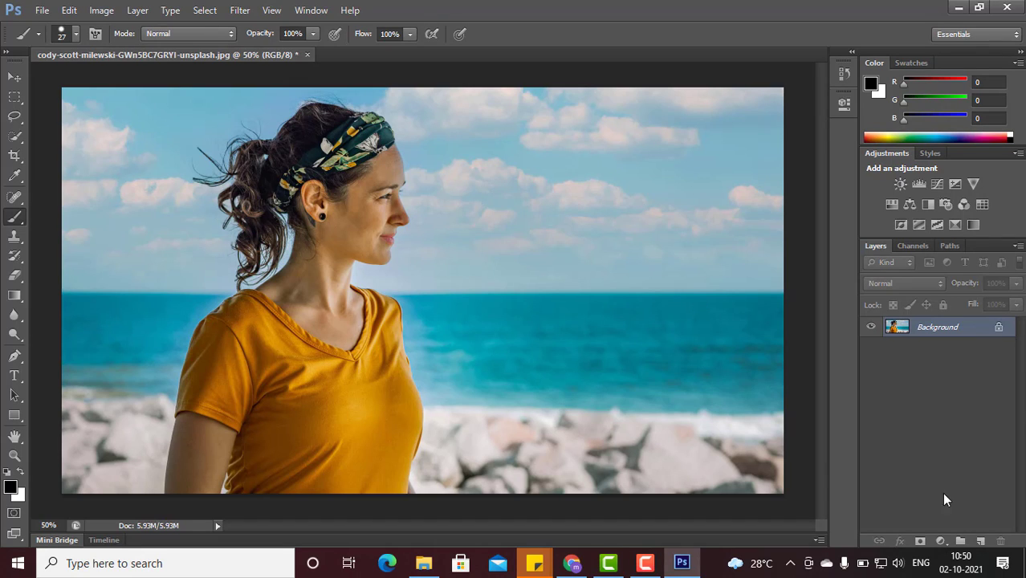
# Create a new layer above the Background and paint a black handwritten signature on it in the sky.
pyautogui.click(986, 543)
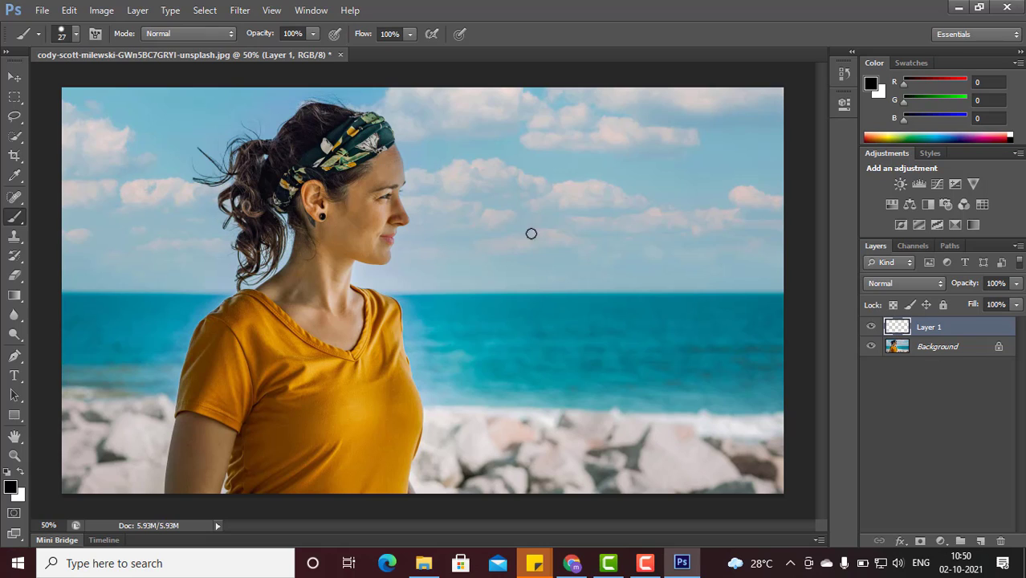
pyautogui.moveTo(528, 186)
pyautogui.mouseDown()
pyautogui.moveTo(532, 214)
pyautogui.moveTo(571, 225)
pyautogui.moveTo(651, 187)
pyautogui.mouseUp()
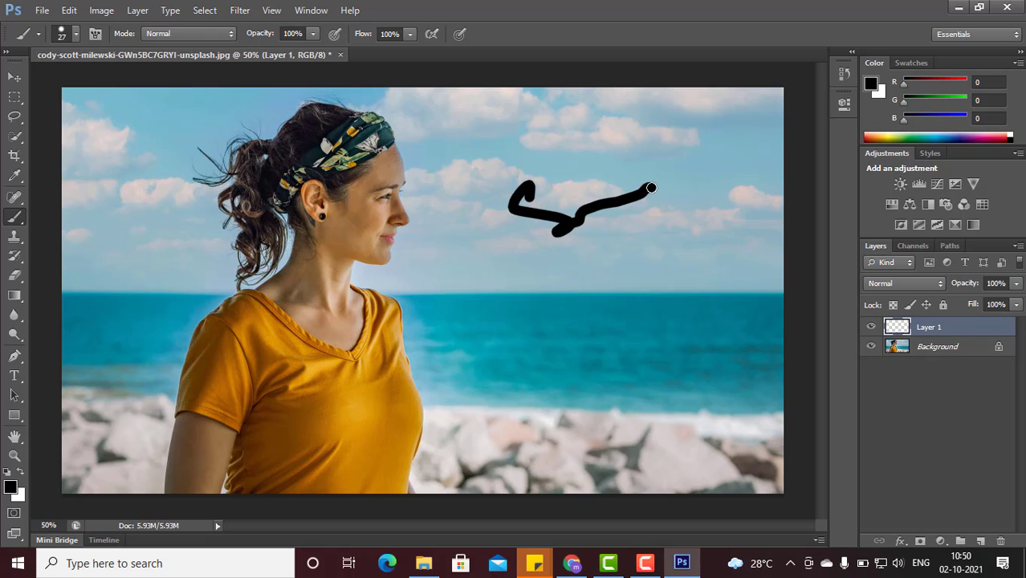
pyautogui.moveTo(651, 141)
pyautogui.mouseDown()
pyautogui.moveTo(667, 187)
pyautogui.moveTo(698, 190)
pyautogui.mouseUp()
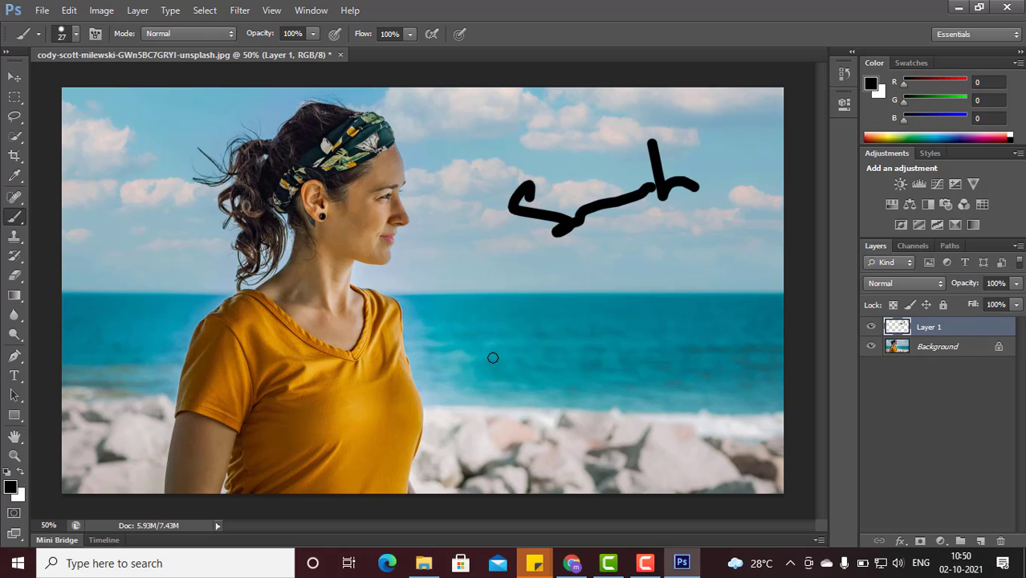
# Paint the date 02-10-2020 in black below the signature on Layer 1.
pyautogui.moveTo(498, 298)
pyautogui.mouseDown()
pyautogui.moveTo(515, 320)
pyautogui.moveTo(507, 292)
pyautogui.moveTo(550, 319)
pyautogui.moveTo(587, 281)
pyautogui.mouseUp()
pyautogui.moveTo(579, 253); pyautogui.dragTo(619, 306)
pyautogui.moveTo(634, 257)
pyautogui.mouseDown()
pyautogui.moveTo(619, 270)
pyautogui.moveTo(674, 250)
pyautogui.moveTo(708, 269)
pyautogui.moveTo(724, 227)
pyautogui.moveTo(732, 242)
pyautogui.moveTo(758, 218)
pyautogui.moveTo(764, 185)
pyautogui.moveTo(748, 189)
pyautogui.mouseUp()
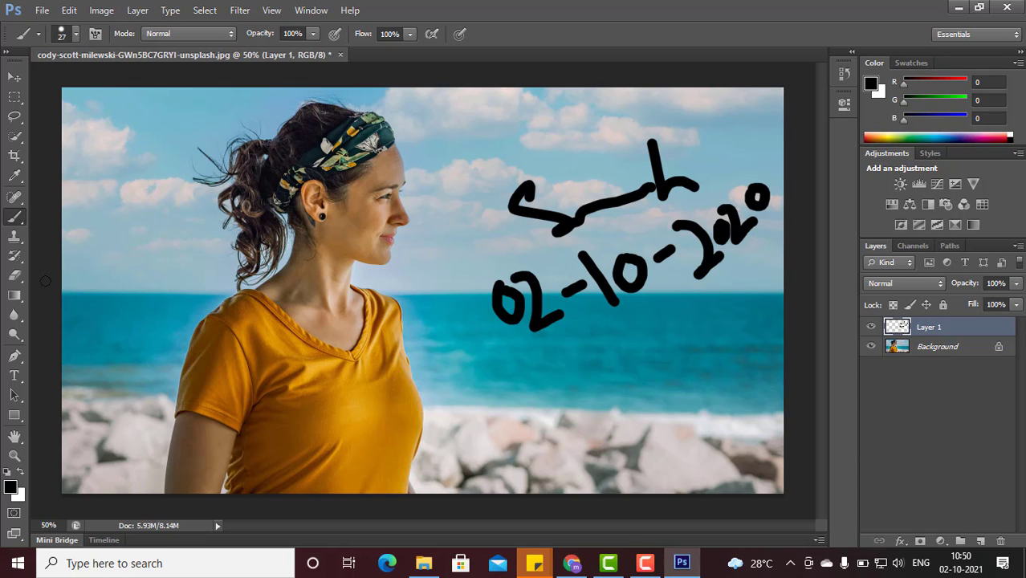
# Erase the last 0 of the year on Layer 1 and paint a 1 so the date reads 02-10-2021.
pyautogui.click(16, 275)
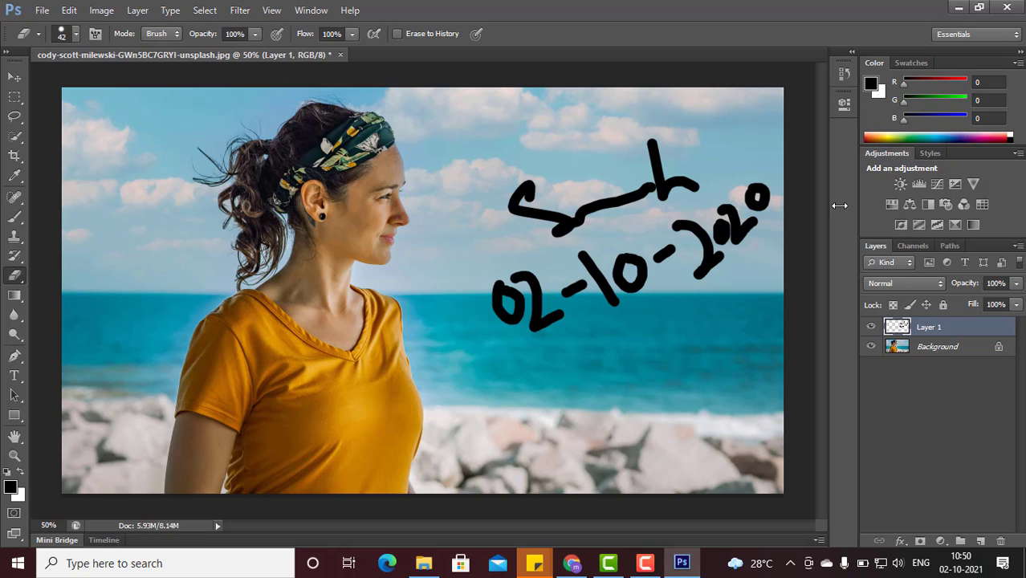
pyautogui.moveTo(766, 204); pyautogui.dragTo(749, 191)
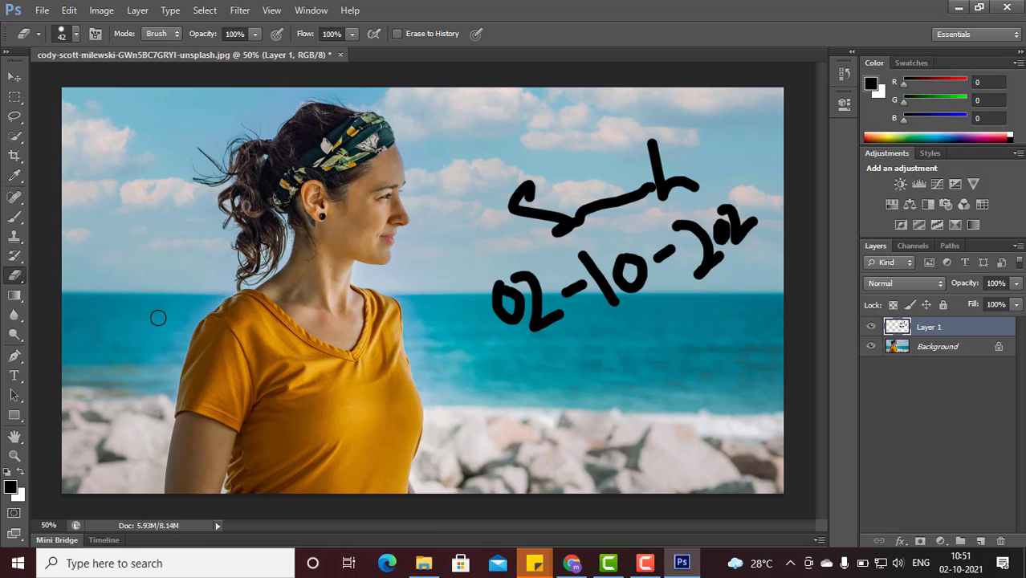
pyautogui.click(14, 217)
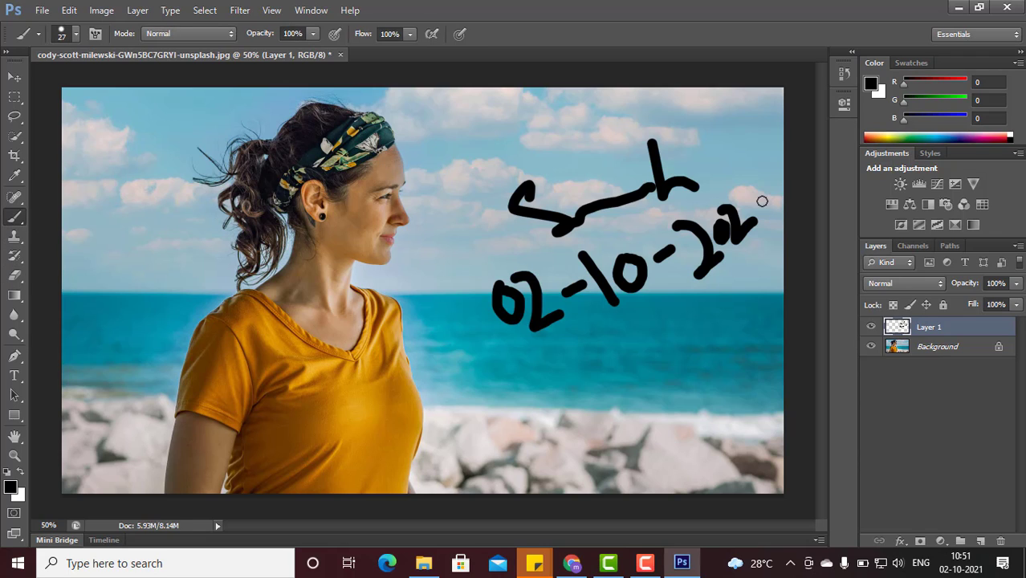
pyautogui.moveTo(743, 189); pyautogui.dragTo(767, 209)
# Delete Layer 1 and paint the date 02-10-2020 in black directly on the Background layer.
pyautogui.click(1000, 541)
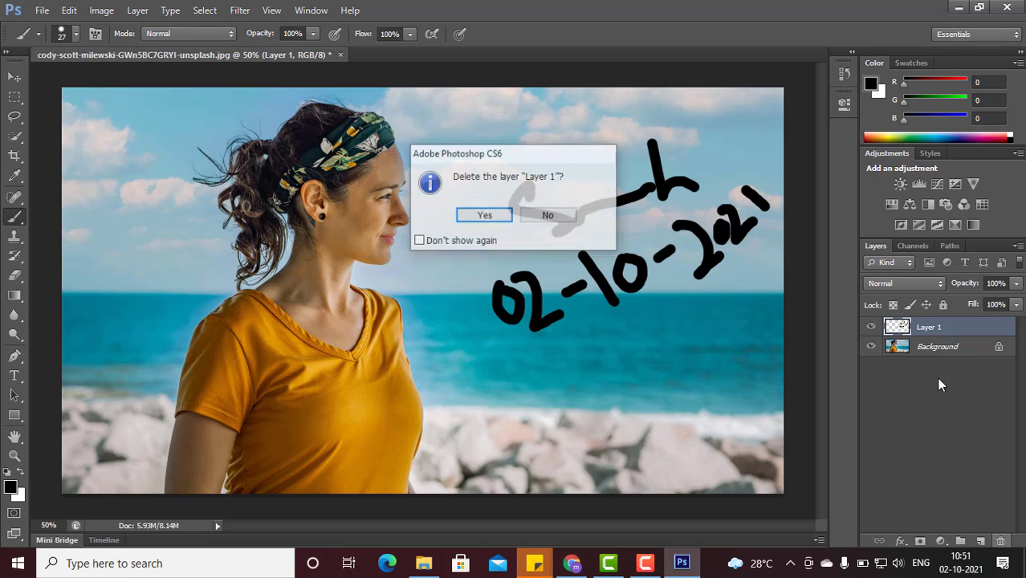
pyautogui.click(485, 215)
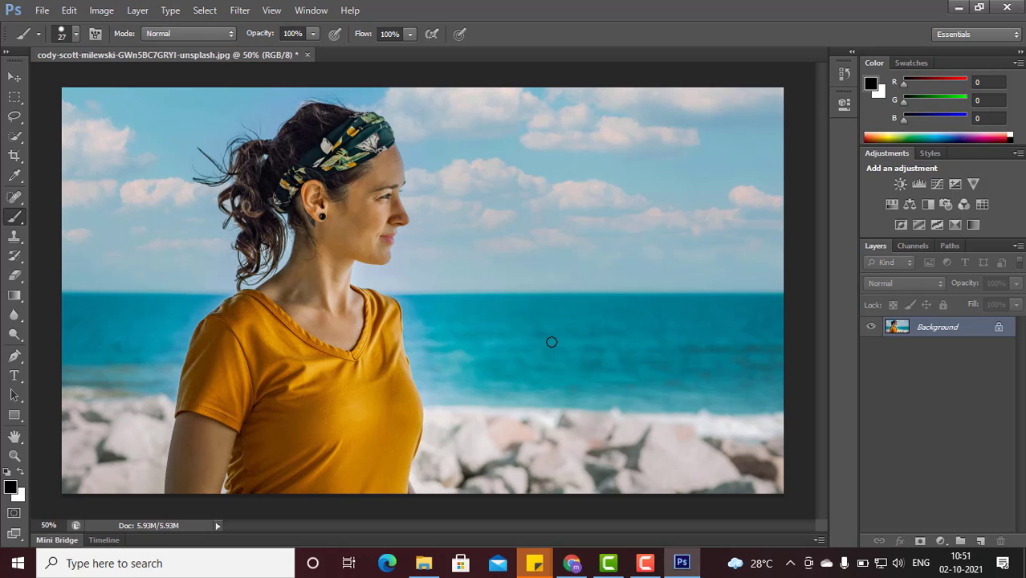
pyautogui.moveTo(506, 267)
pyautogui.mouseDown()
pyautogui.moveTo(502, 285)
pyautogui.moveTo(522, 257)
pyautogui.moveTo(552, 265)
pyautogui.mouseUp()
pyautogui.moveTo(556, 248)
pyautogui.mouseDown()
pyautogui.moveTo(577, 234)
pyautogui.moveTo(592, 254)
pyautogui.moveTo(592, 234)
pyautogui.moveTo(600, 279)
pyautogui.mouseUp()
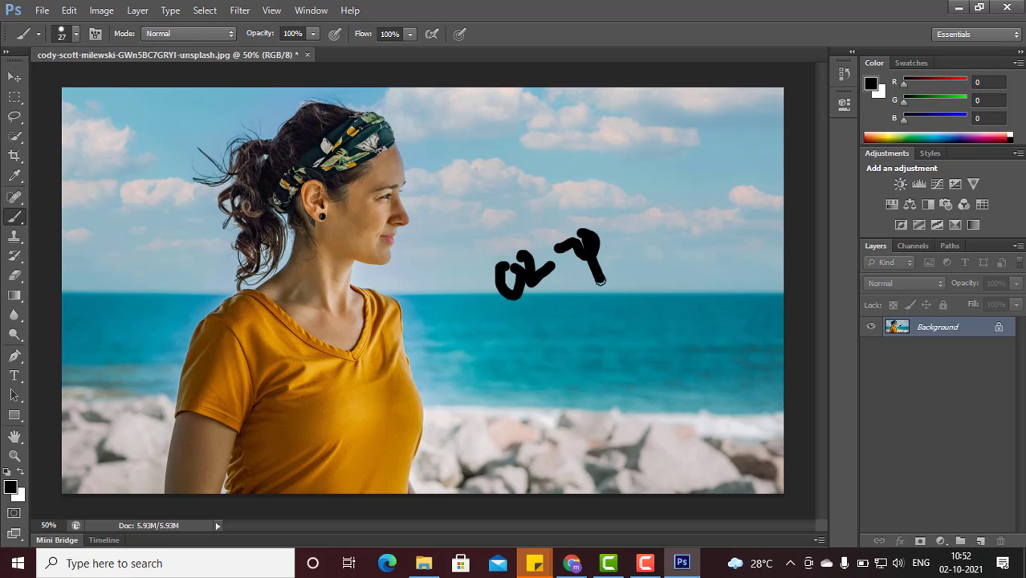
pyautogui.moveTo(609, 232)
pyautogui.mouseDown()
pyautogui.moveTo(609, 252)
pyautogui.moveTo(620, 223)
pyautogui.moveTo(604, 229)
pyautogui.moveTo(658, 210)
pyautogui.mouseUp()
pyautogui.moveTo(653, 193)
pyautogui.mouseDown()
pyautogui.moveTo(697, 199)
pyautogui.moveTo(691, 186)
pyautogui.moveTo(686, 204)
pyautogui.mouseUp()
pyautogui.moveTo(695, 165)
pyautogui.mouseDown()
pyautogui.moveTo(715, 185)
pyautogui.moveTo(732, 151)
pyautogui.mouseUp()
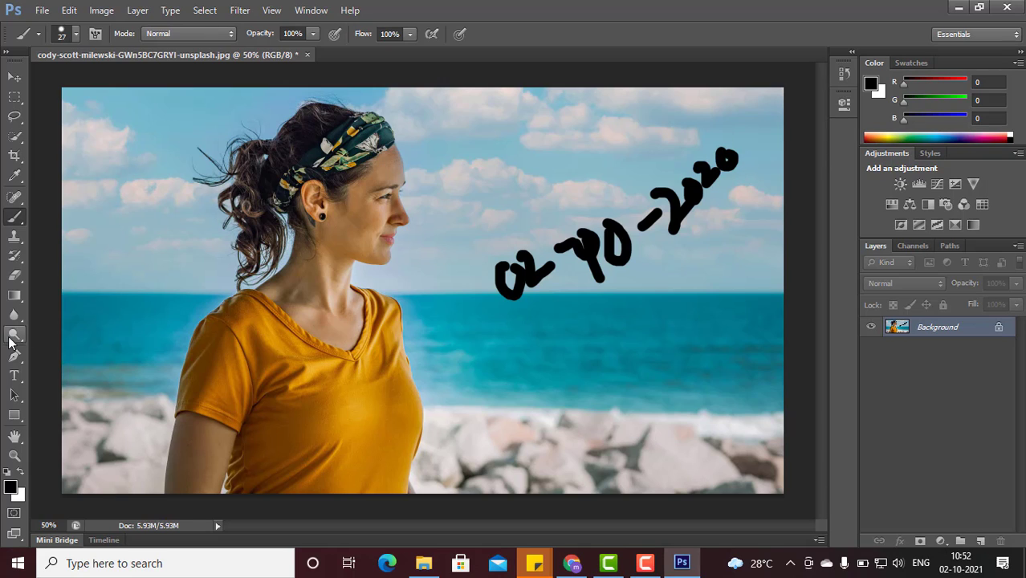
# Erase the final 0 of the year on the Background layer and paint a black 1 over the erased spot.
pyautogui.click(14, 275)
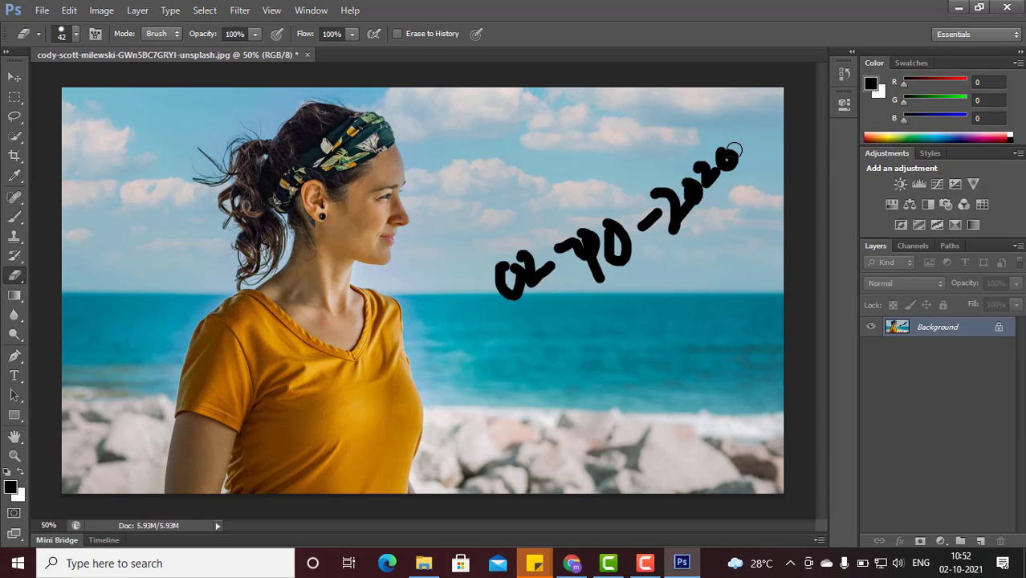
pyautogui.moveTo(731, 145)
pyautogui.mouseDown()
pyautogui.moveTo(742, 170)
pyautogui.moveTo(719, 150)
pyautogui.moveTo(740, 147)
pyautogui.mouseUp()
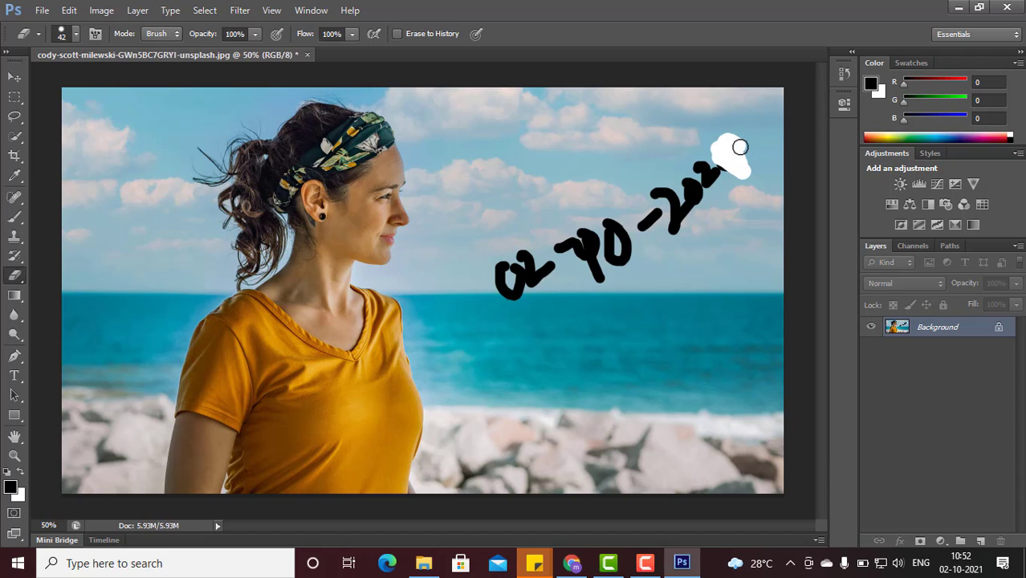
pyautogui.click(14, 217)
pyautogui.moveTo(728, 156); pyautogui.dragTo(731, 163)
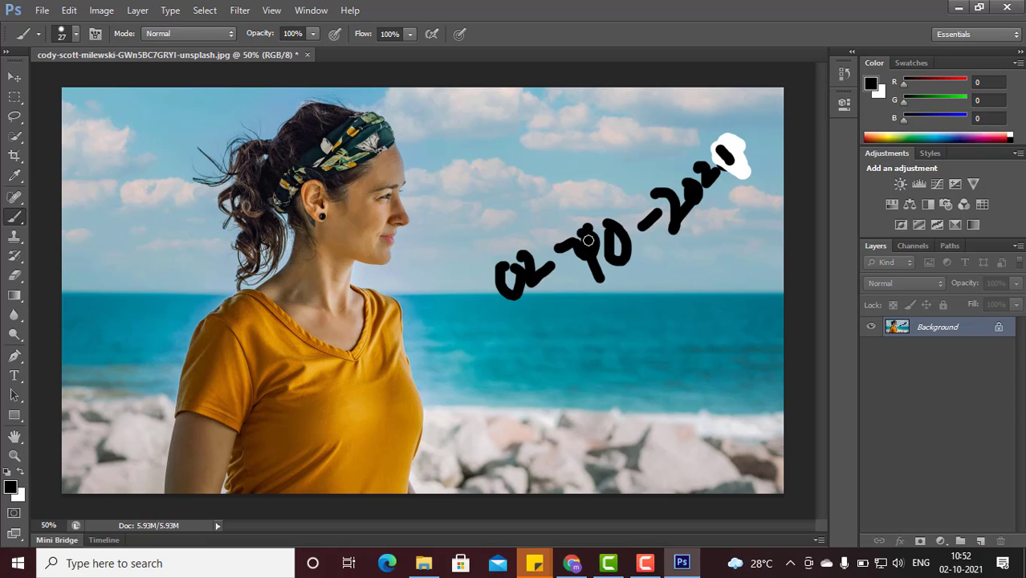
# Erase the malformed 1 of the month on the Background layer and repaint it in black.
pyautogui.click(14, 274)
pyautogui.moveTo(575, 228)
pyautogui.mouseDown()
pyautogui.moveTo(576, 261)
pyautogui.moveTo(590, 241)
pyautogui.moveTo(588, 253)
pyautogui.moveTo(587, 231)
pyautogui.mouseUp()
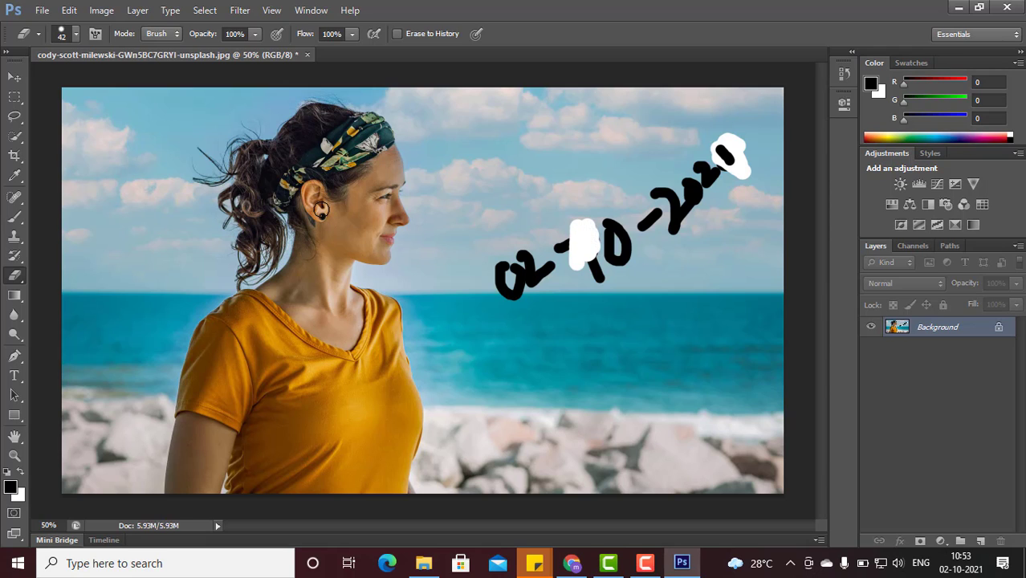
pyautogui.click(13, 219)
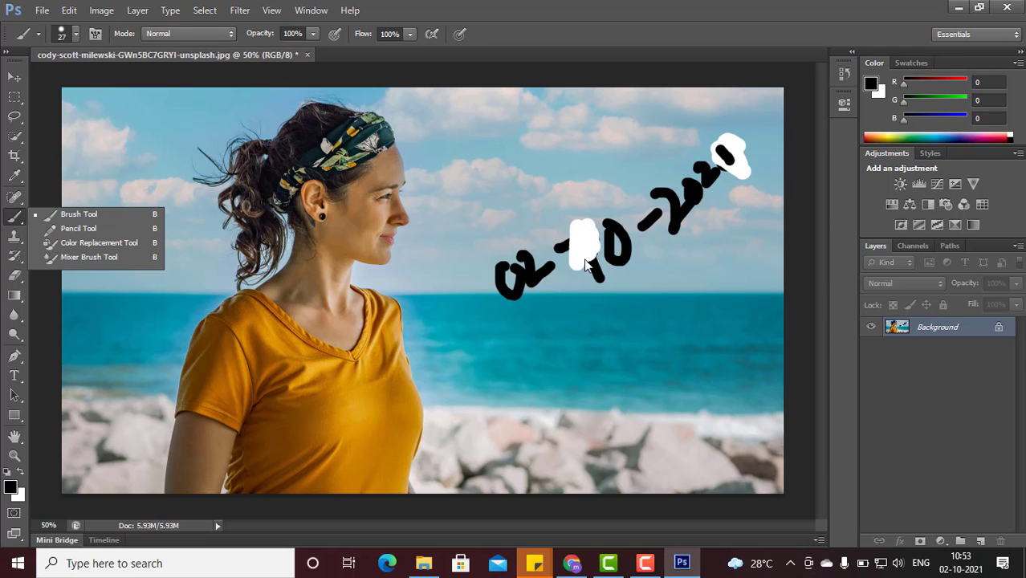
pyautogui.moveTo(580, 233); pyautogui.dragTo(599, 264)
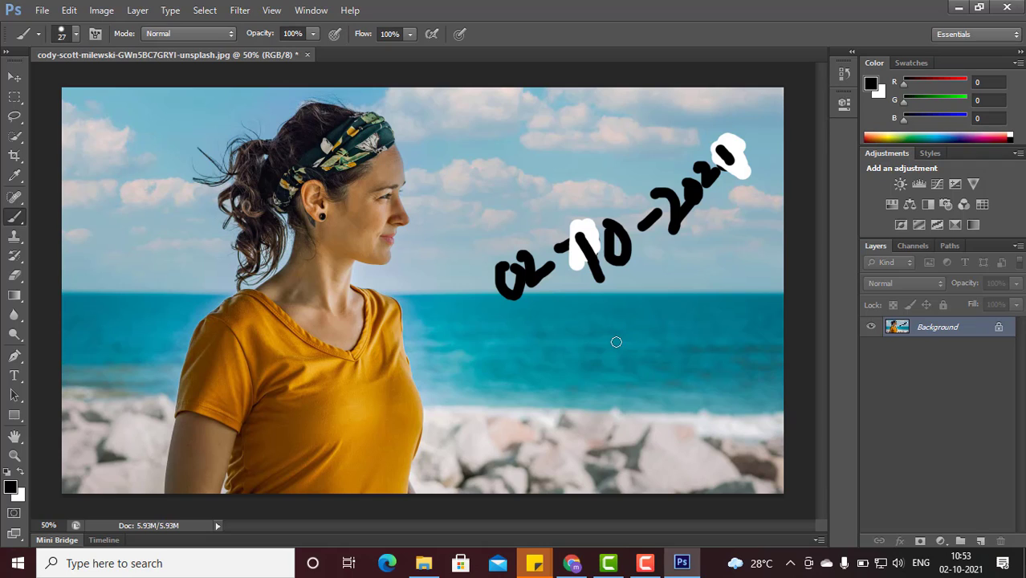
# Undo the eraser corrections and the painted date strokes on the Background layer.
pyautogui.hotkey('ctrl', 'alt', 'z')
pyautogui.hotkey('ctrl', 'alt', 'z')
pyautogui.hotkey('ctrl', 'alt', 'z')
pyautogui.hotkey('ctrl', 'alt', 'z')
pyautogui.hotkey('ctrl', 'alt', 'z')
pyautogui.hotkey('ctrl', 'alt', 'z')
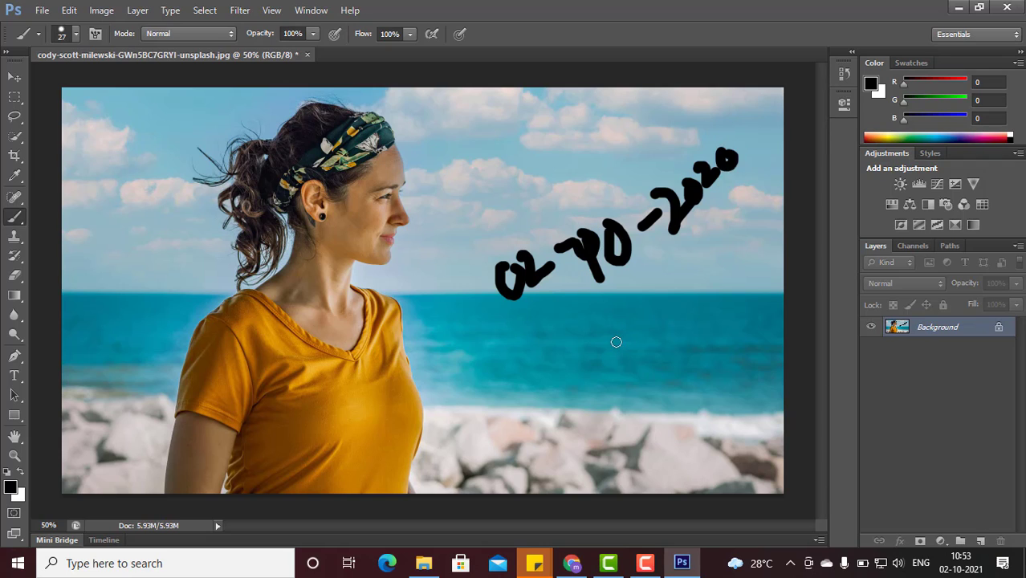
pyautogui.hotkey('ctrl', 'alt', 'z')
pyautogui.hotkey('ctrl', 'alt', 'z')
pyautogui.hotkey('ctrl', 'alt', 'z')
pyautogui.hotkey('ctrl', 'alt', 'z')
pyautogui.hotkey('ctrl', 'alt', 'z')
pyautogui.hotkey('ctrl', 'alt', 'z')
pyautogui.hotkey('ctrl', 'alt', 'z')
pyautogui.hotkey('ctrl', 'alt', 'z')
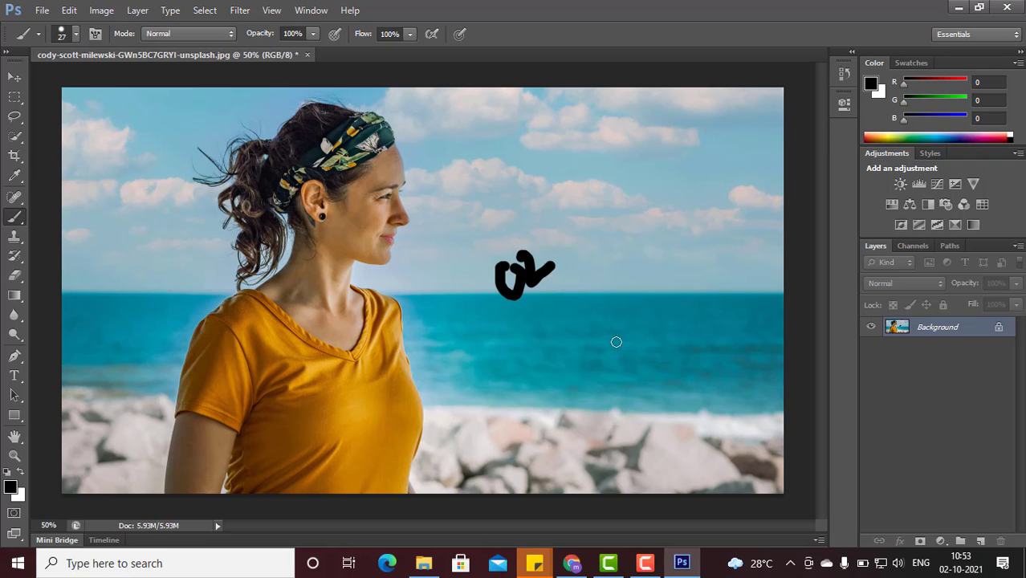
# Create a new layer above the Background and paint the date 02-10-2020 in black across the sky.
pyautogui.click(981, 540)
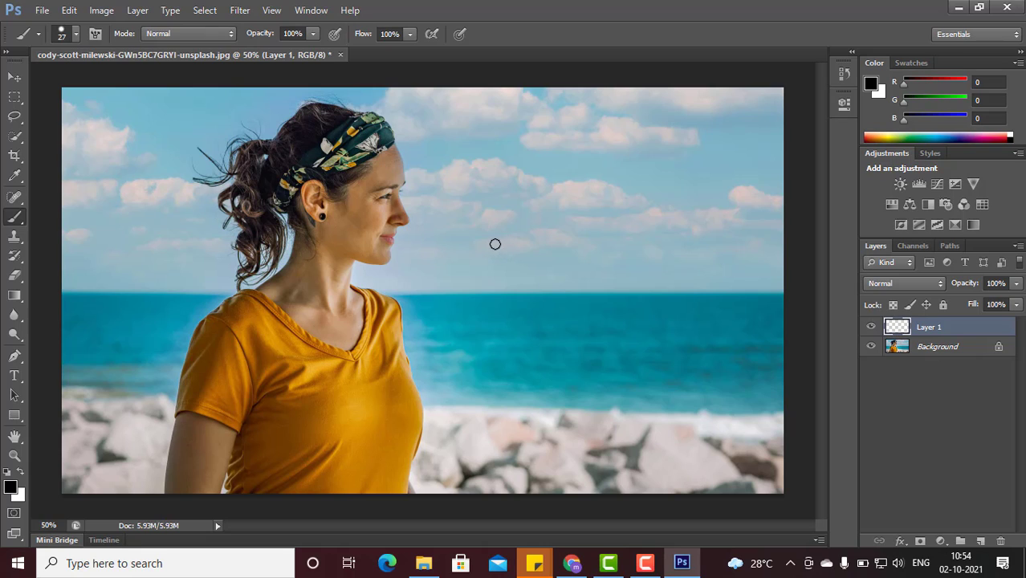
pyautogui.moveTo(489, 241)
pyautogui.mouseDown()
pyautogui.moveTo(513, 259)
pyautogui.moveTo(499, 237)
pyautogui.moveTo(533, 273)
pyautogui.moveTo(572, 215)
pyautogui.moveTo(602, 221)
pyautogui.mouseUp()
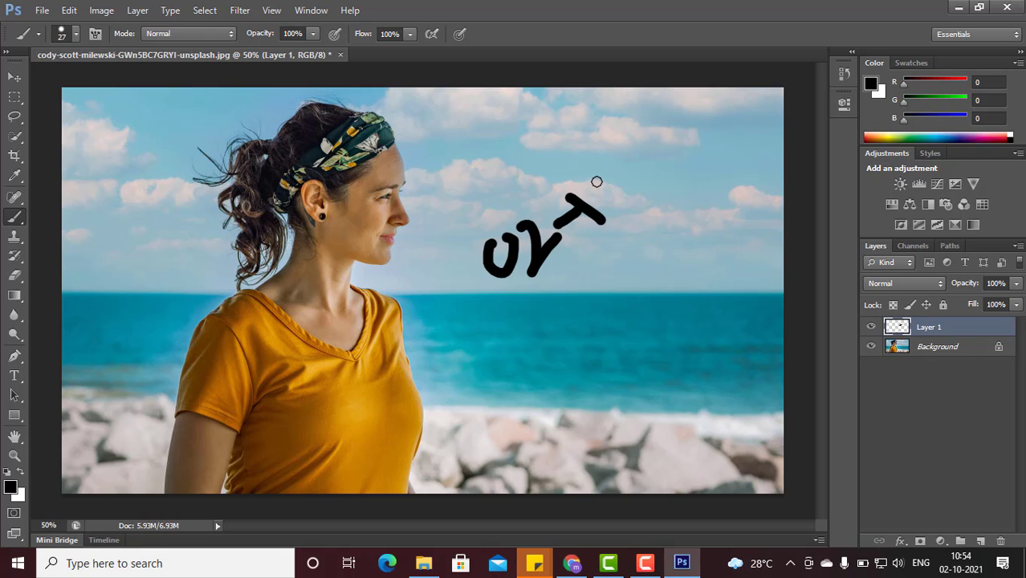
pyautogui.moveTo(597, 183)
pyautogui.mouseDown()
pyautogui.moveTo(610, 202)
pyautogui.moveTo(599, 177)
pyautogui.moveTo(647, 158)
pyautogui.moveTo(644, 142)
pyautogui.moveTo(663, 162)
pyautogui.moveTo(674, 157)
pyautogui.moveTo(682, 110)
pyautogui.moveTo(688, 149)
pyautogui.moveTo(732, 117)
pyautogui.moveTo(724, 98)
pyautogui.mouseUp()
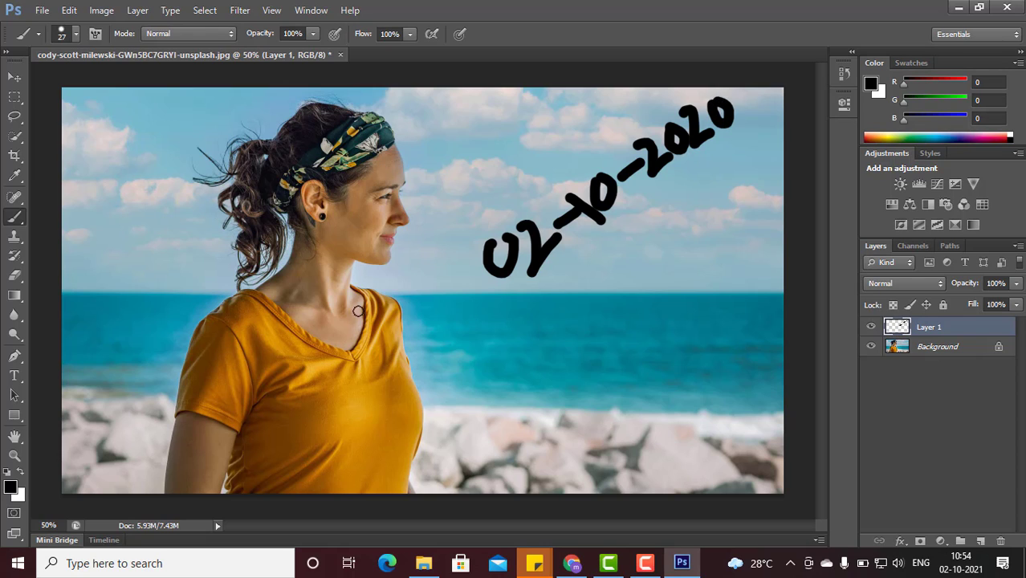
# Erase the last 0 of the year on Layer 1 and paint a 1 to make the date 02-10-2021.
pyautogui.click(14, 275)
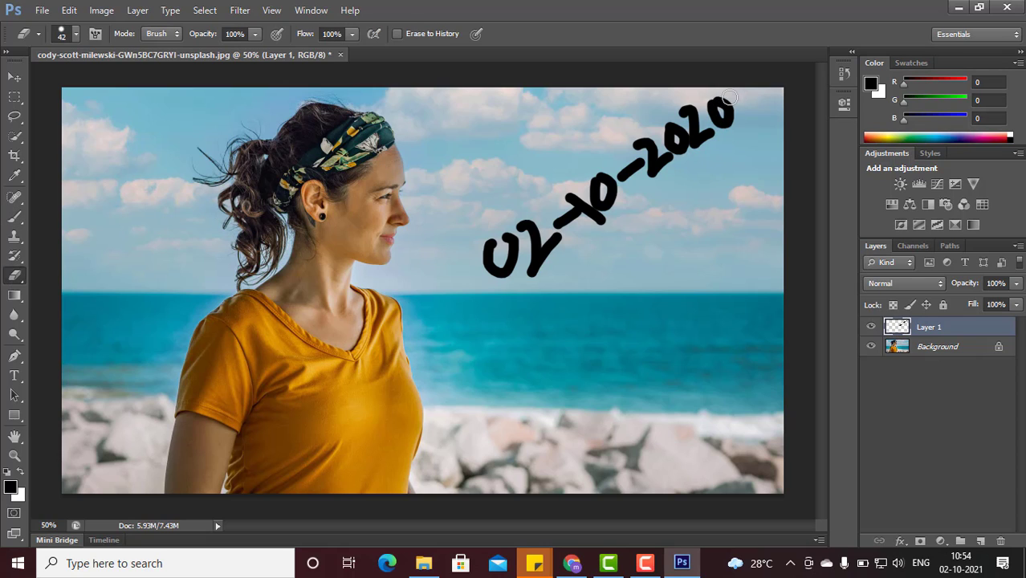
pyautogui.moveTo(729, 97)
pyautogui.mouseDown()
pyautogui.moveTo(730, 128)
pyautogui.moveTo(728, 108)
pyautogui.moveTo(712, 104)
pyautogui.moveTo(724, 122)
pyautogui.mouseUp()
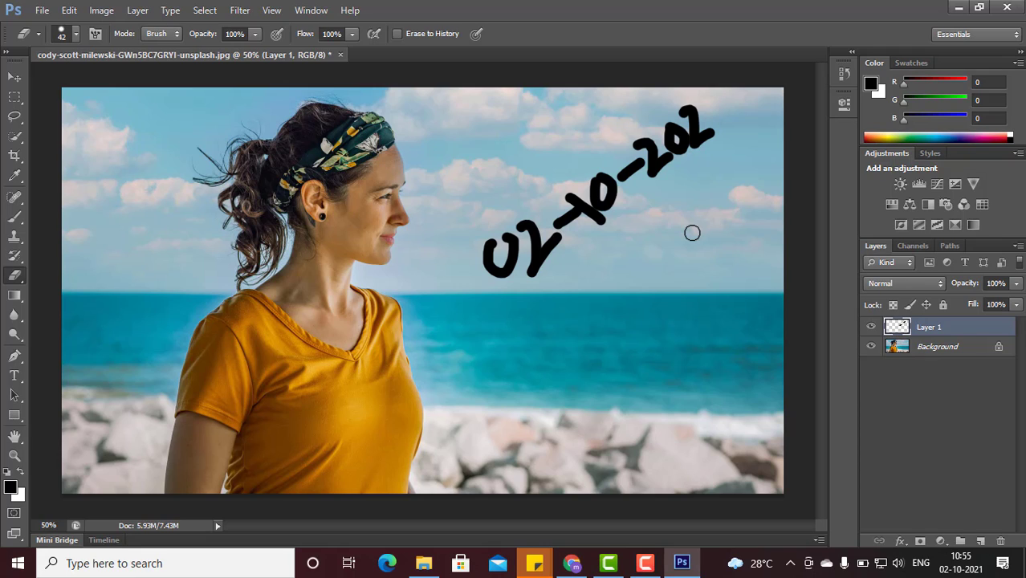
pyautogui.click(16, 218)
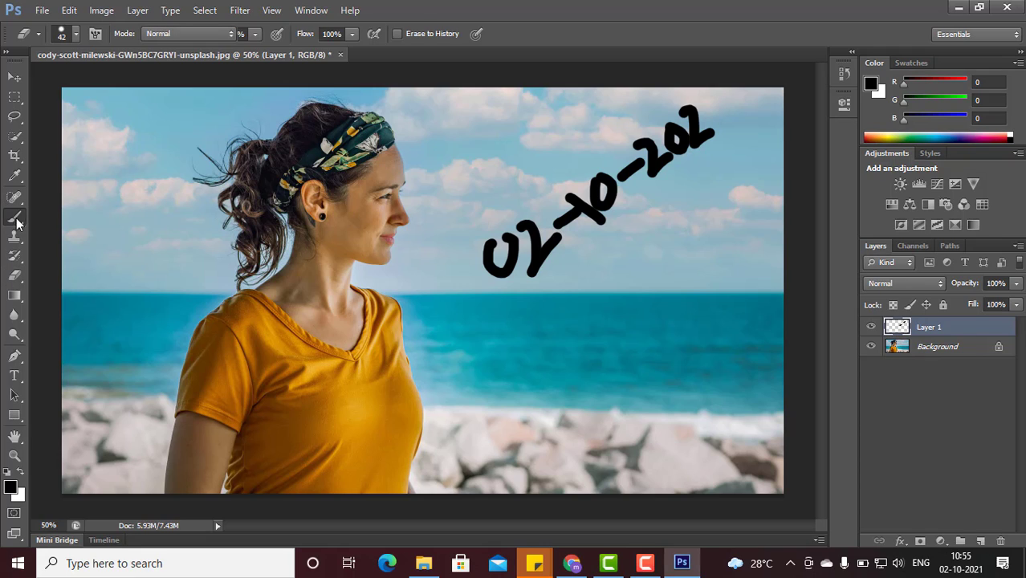
pyautogui.moveTo(705, 102); pyautogui.dragTo(726, 125)
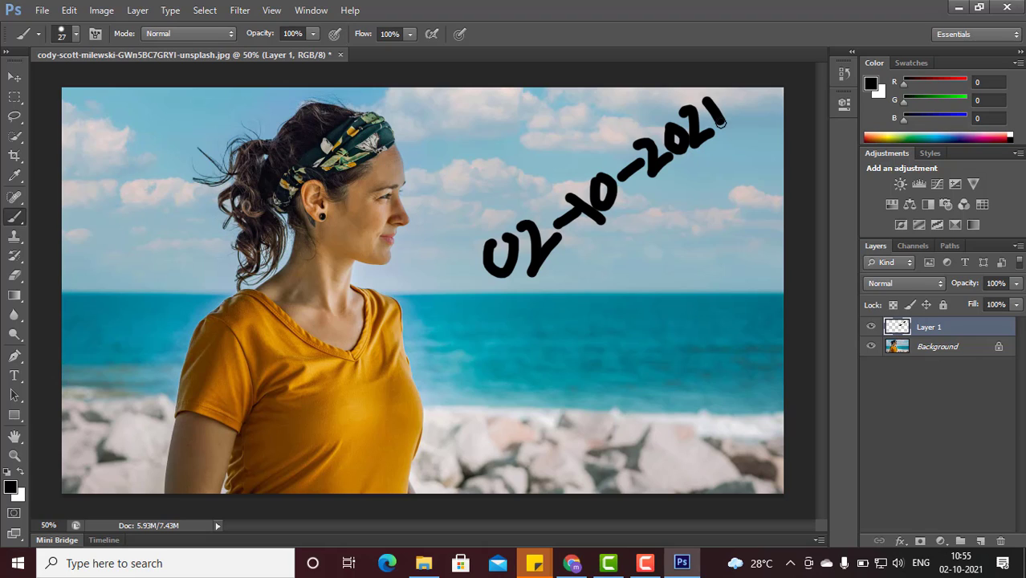